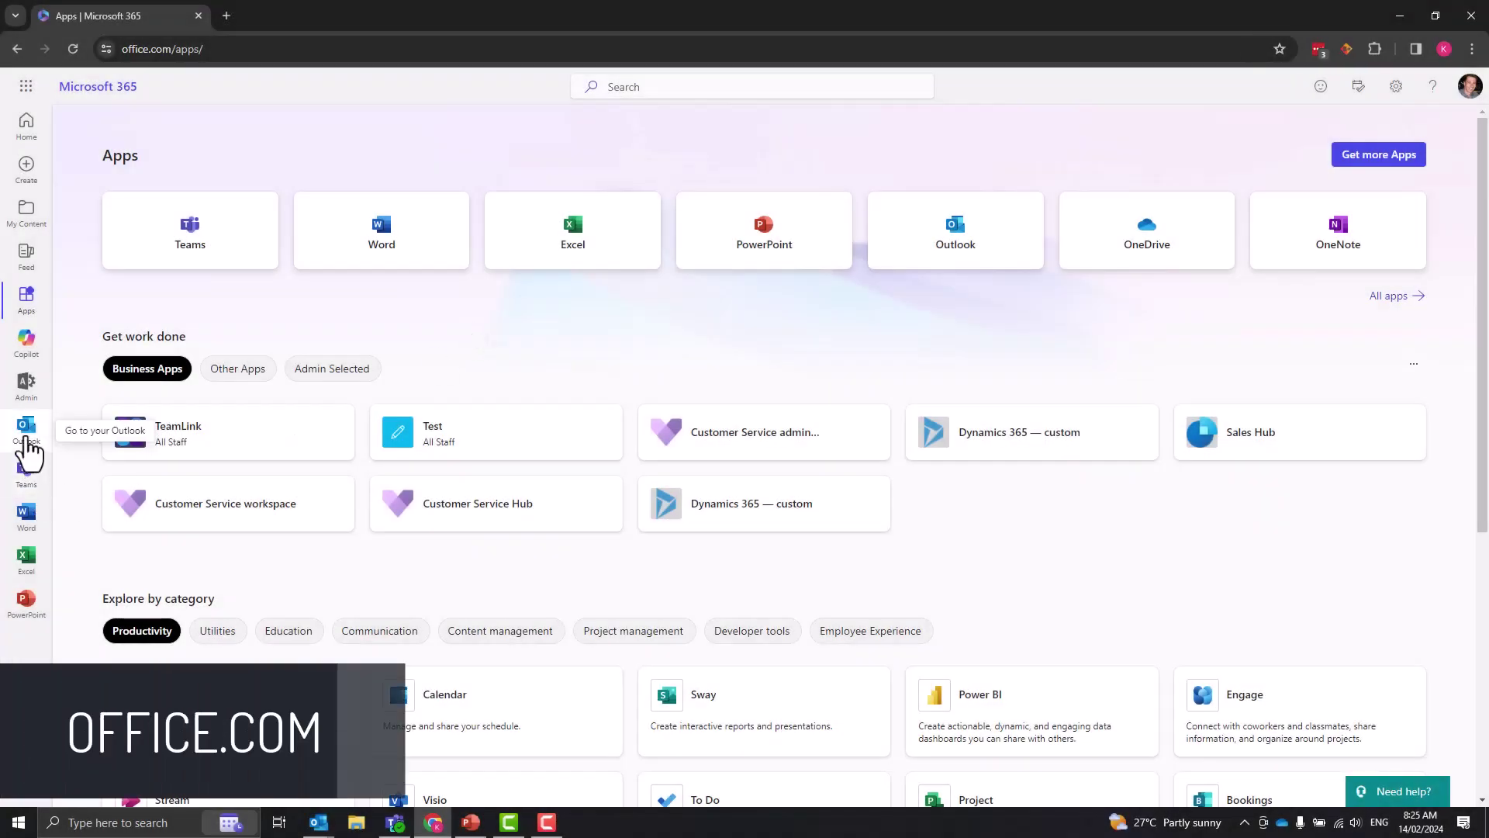
Open Outlook on the web from the Microsoft 365 app rail
left_click(25, 430)
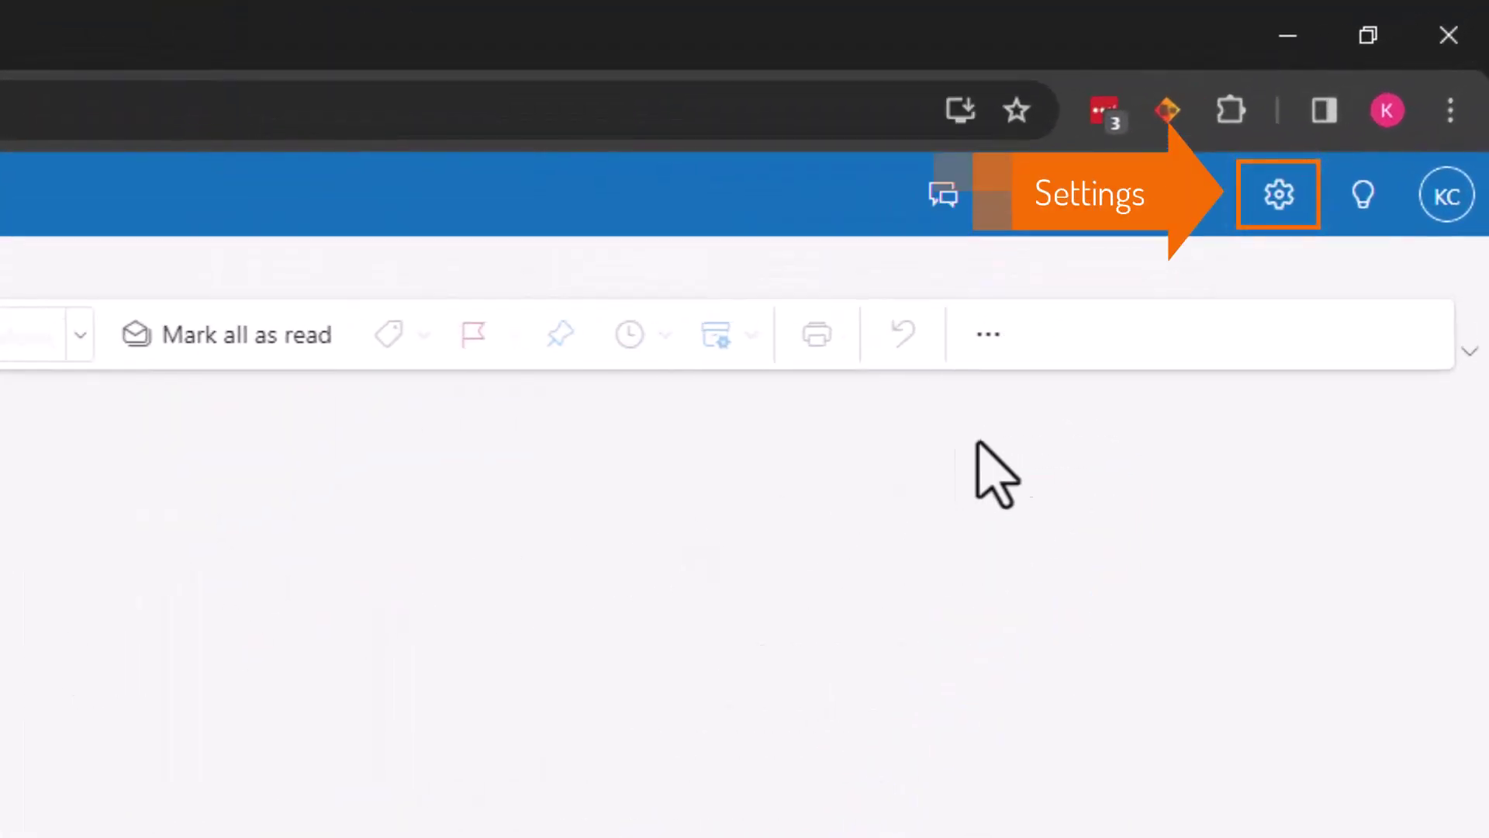
Open Outlook's settings panel with the gear icon
left_click(1279, 195)
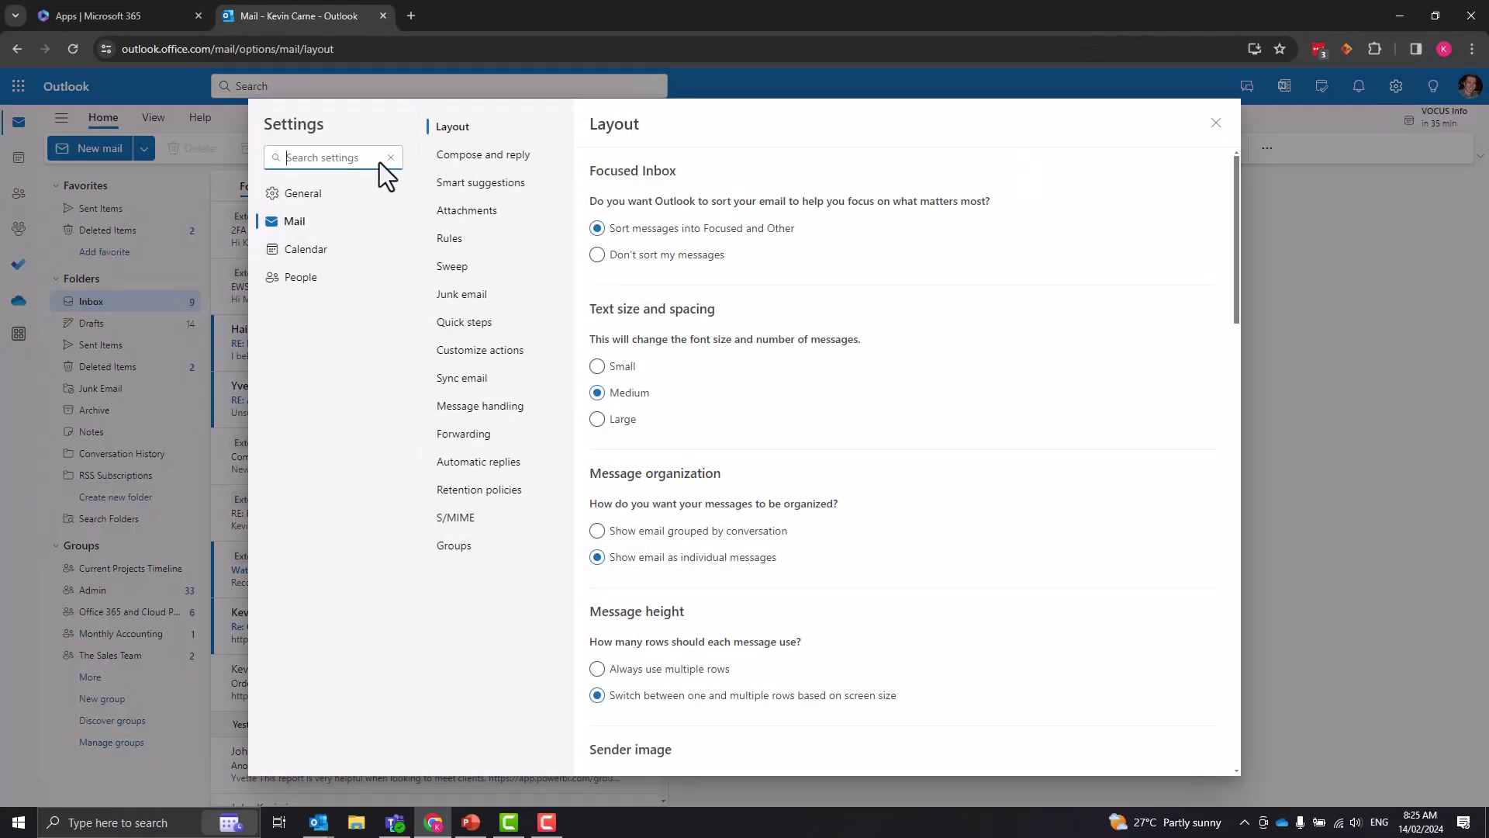
type("cat")
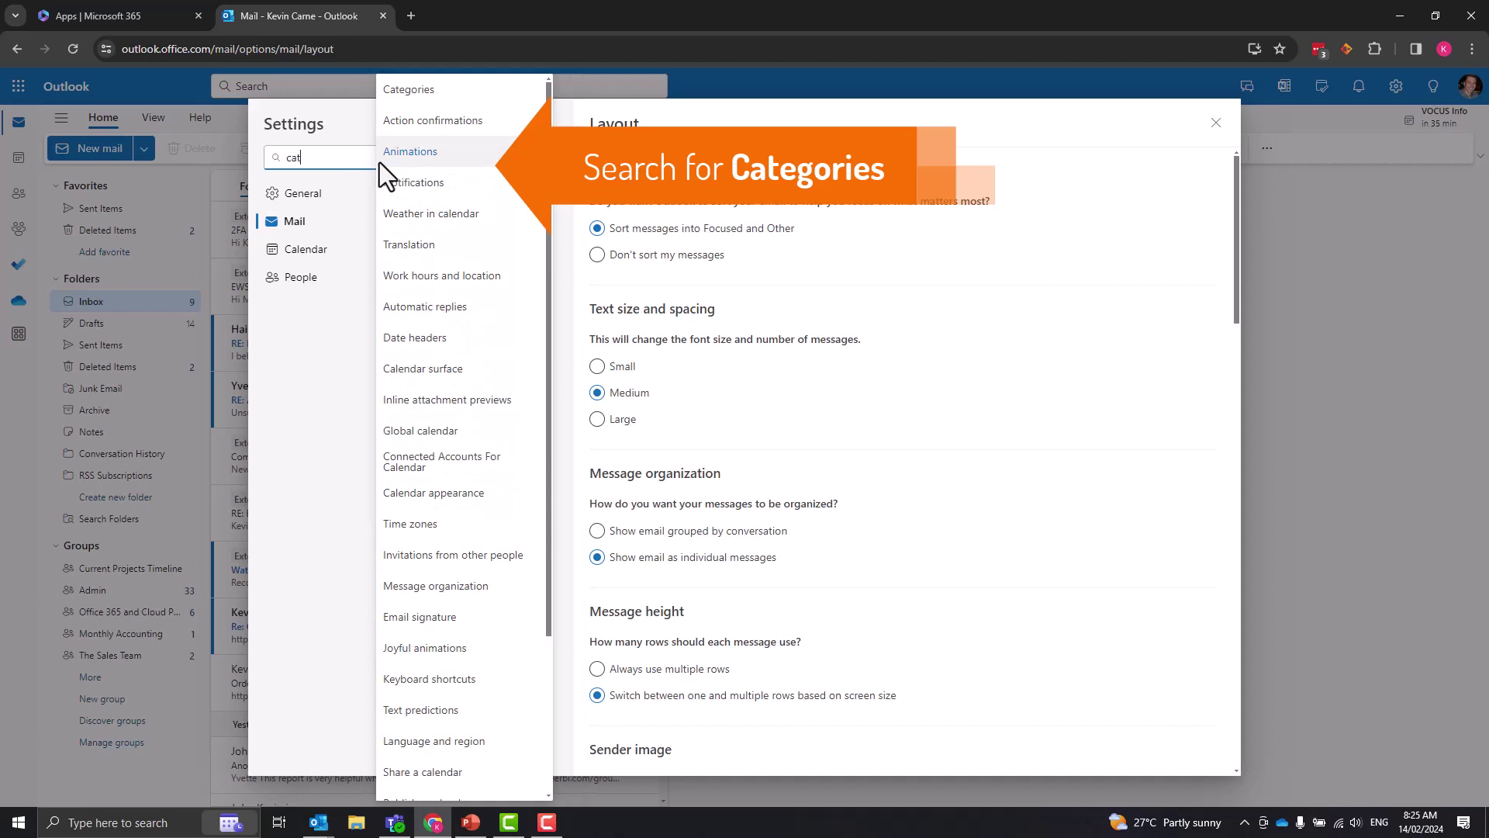
type("eg")
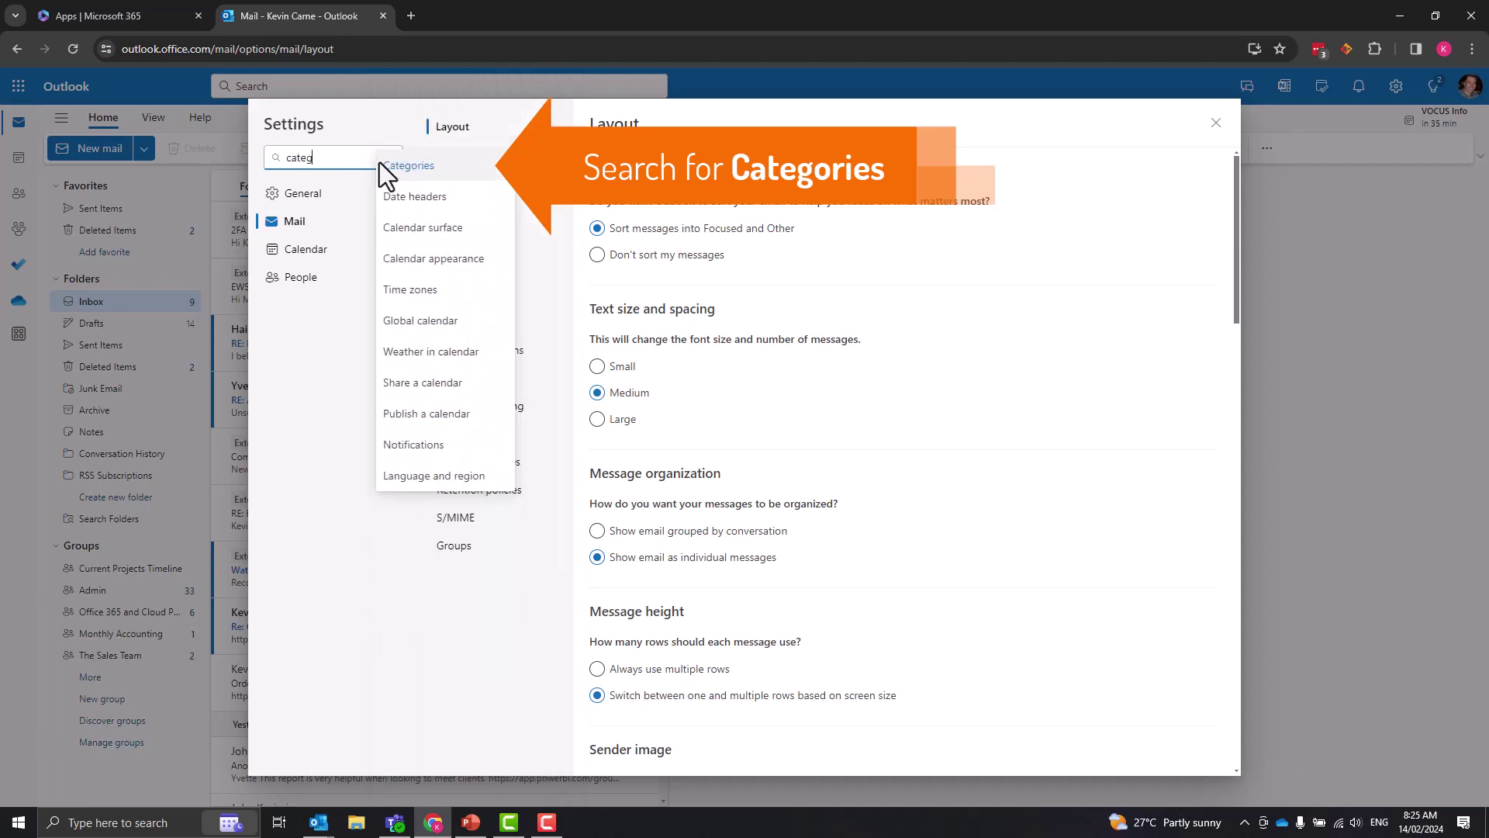
type("ories")
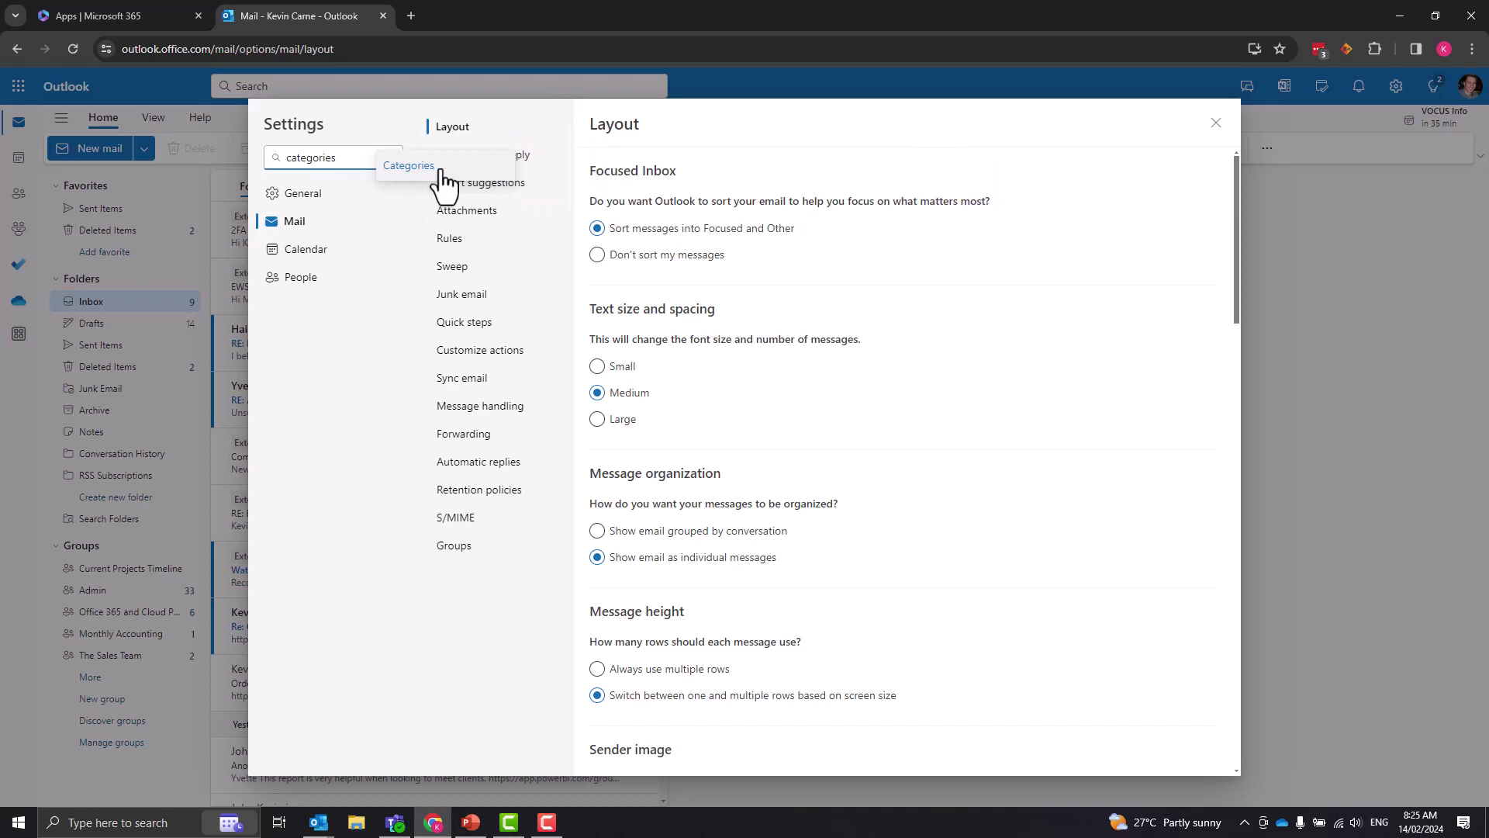
Create the 'On Hold' category and add a 'Record YouTube video' task to Personal
left_click(408, 168)
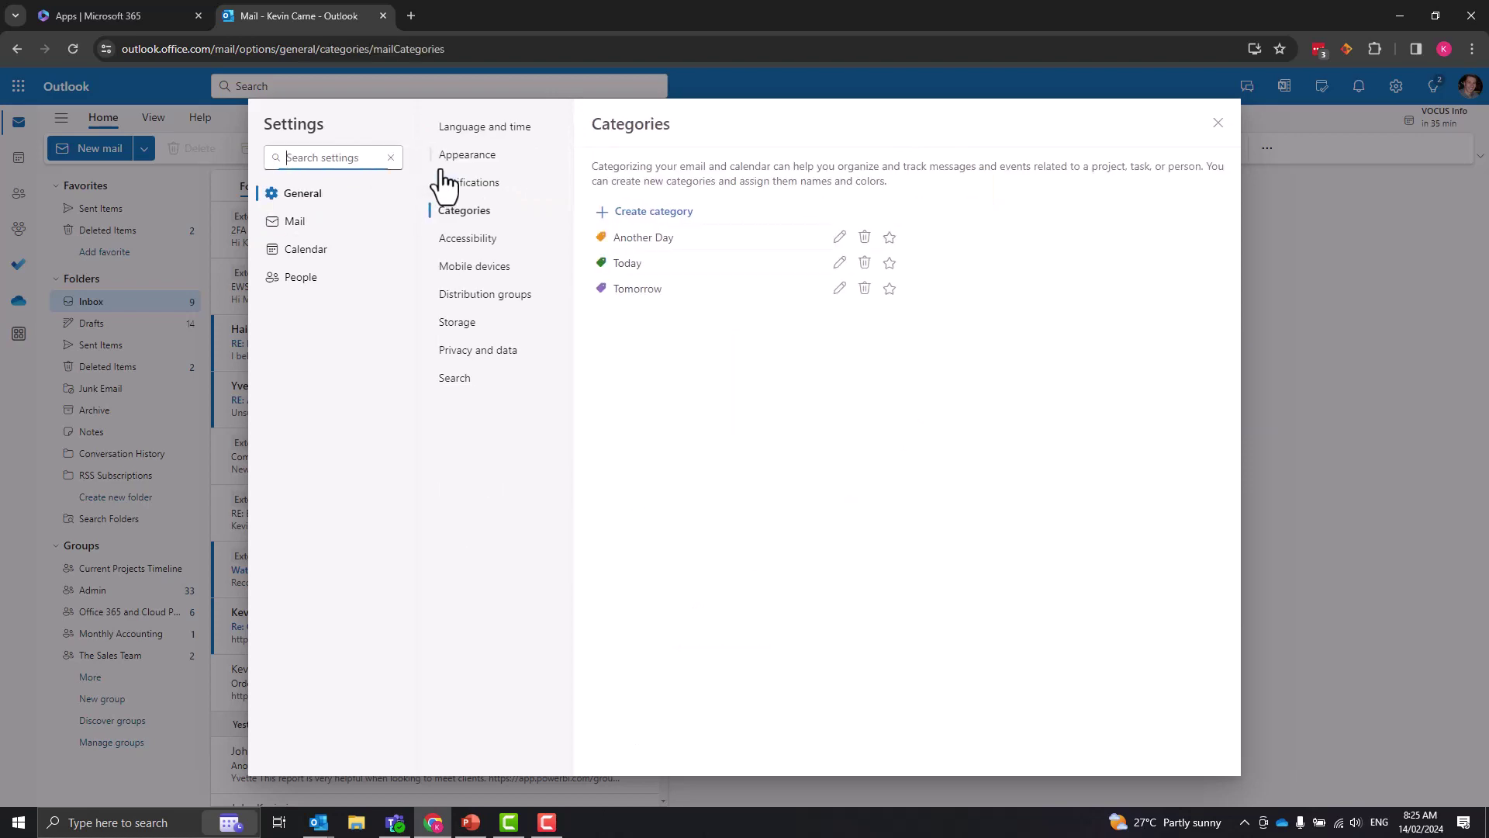
left_click(650, 213)
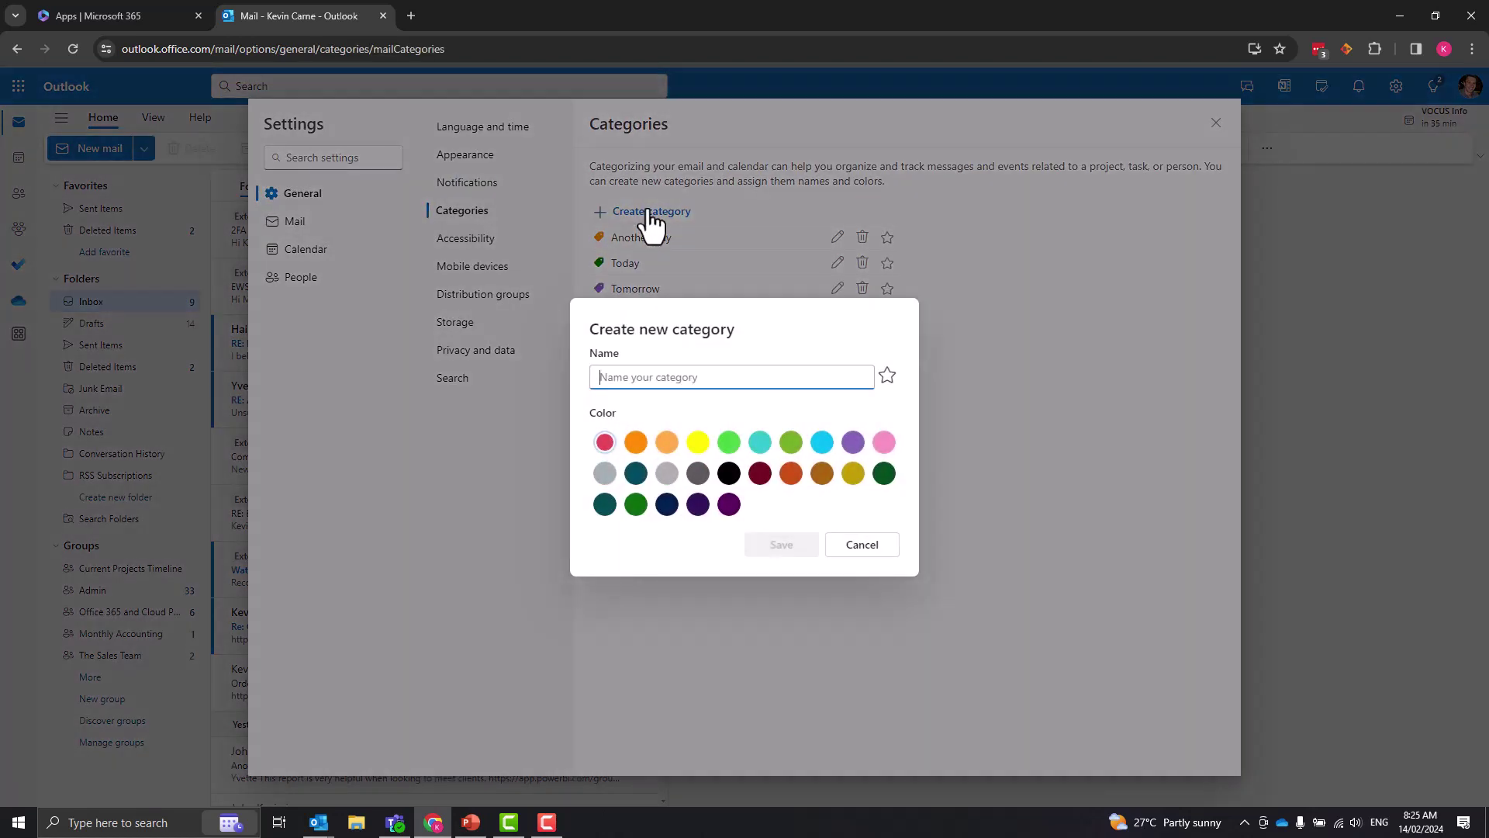
type("O")
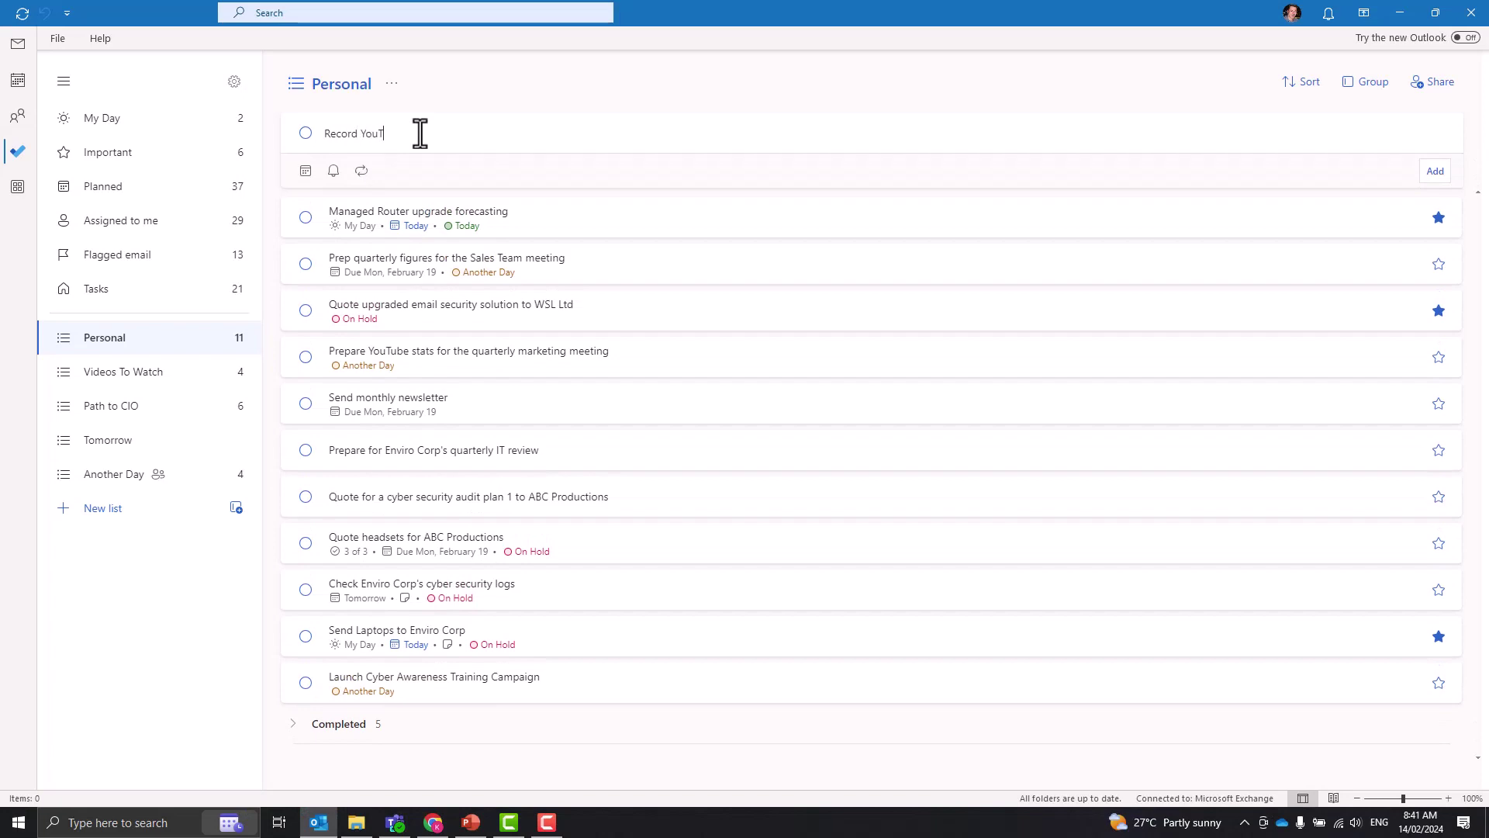
type("ube video")
key("Return")
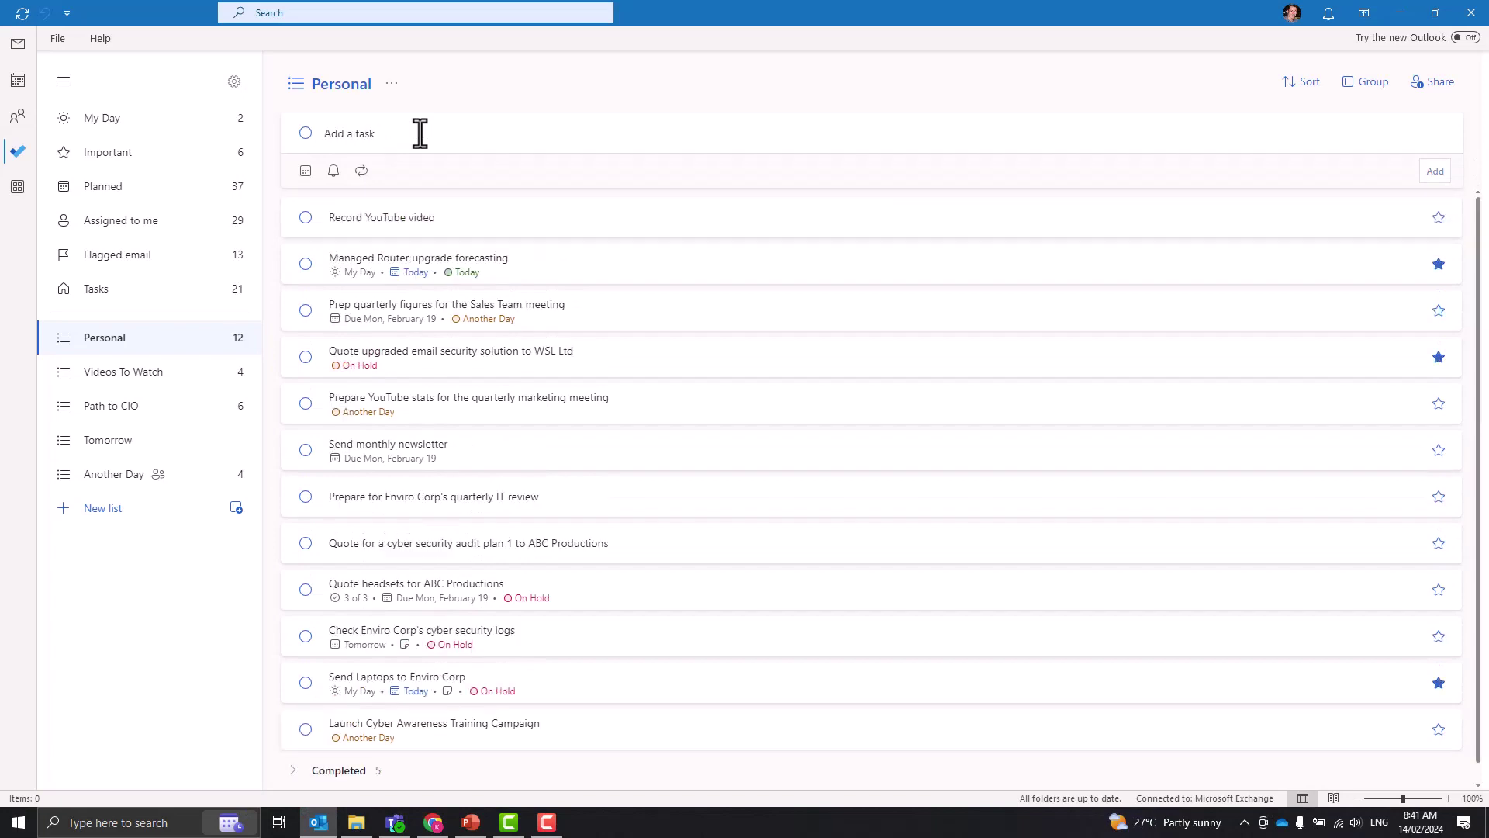
Tag the 'Record YouTube video' task with the On Hold category in its details pane
left_click(385, 217)
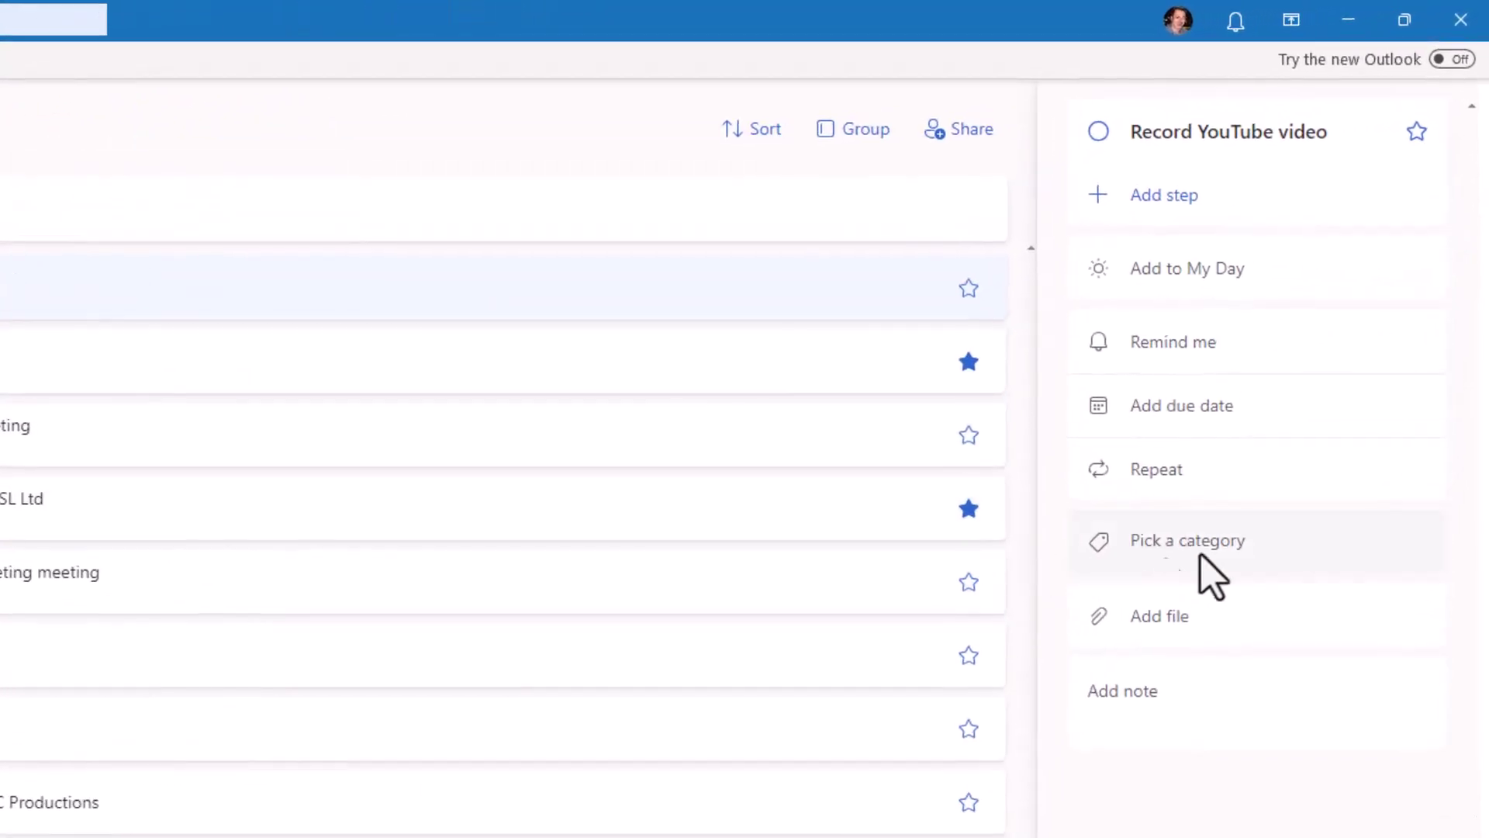
left_click(1225, 542)
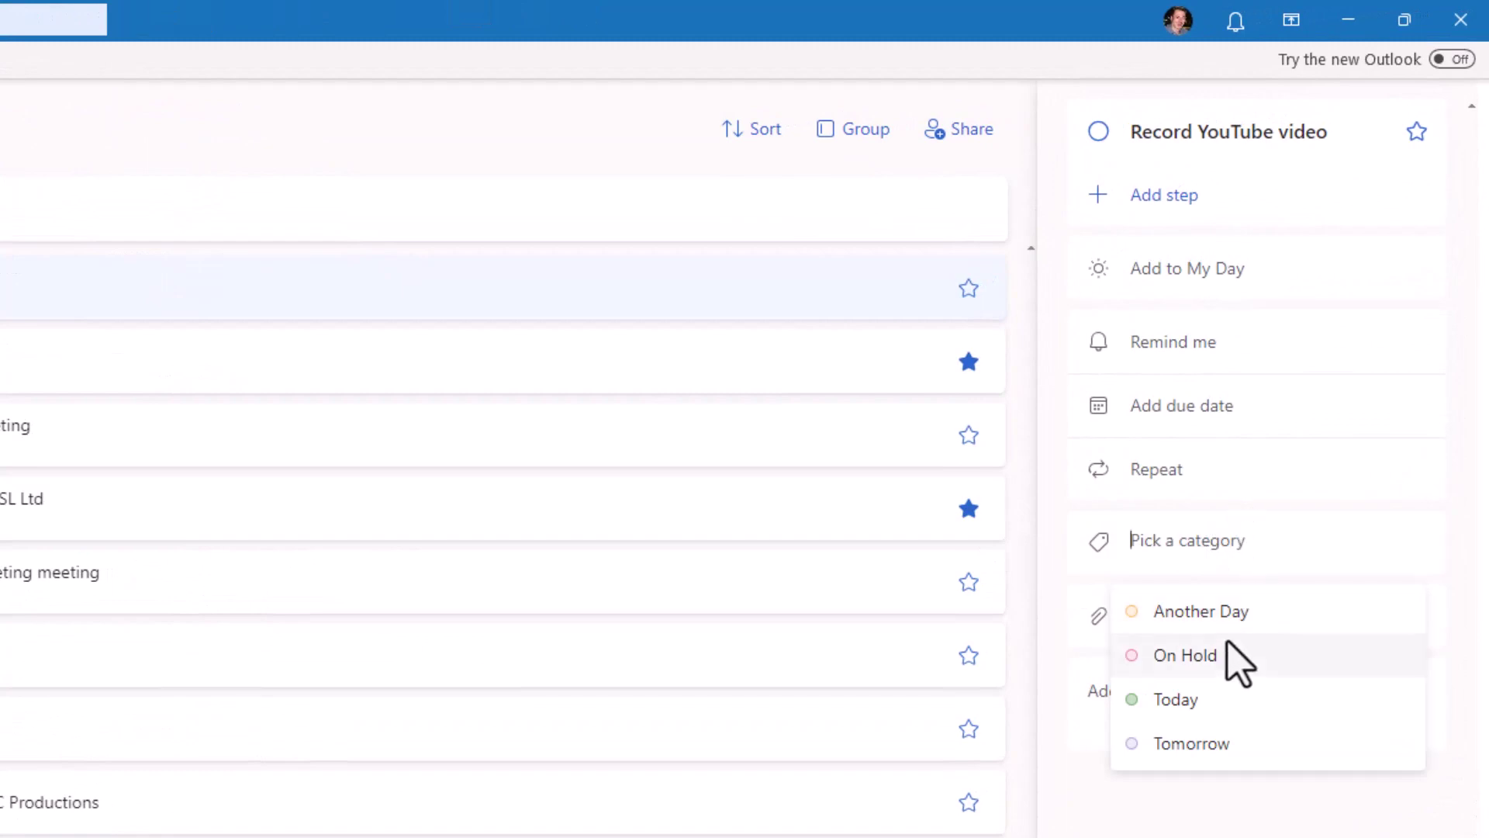
left_click(1188, 656)
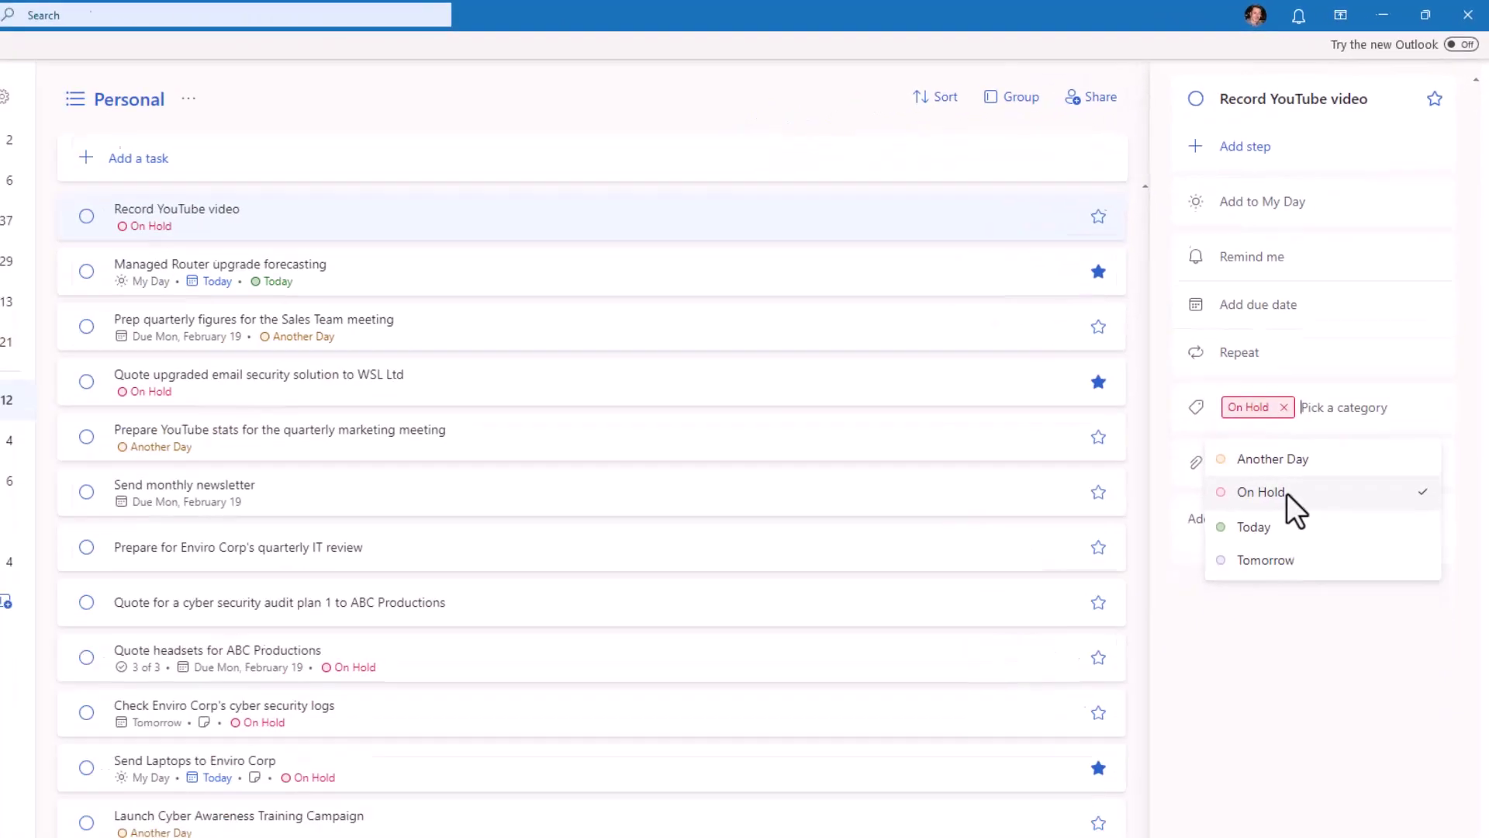
left_click(1370, 553)
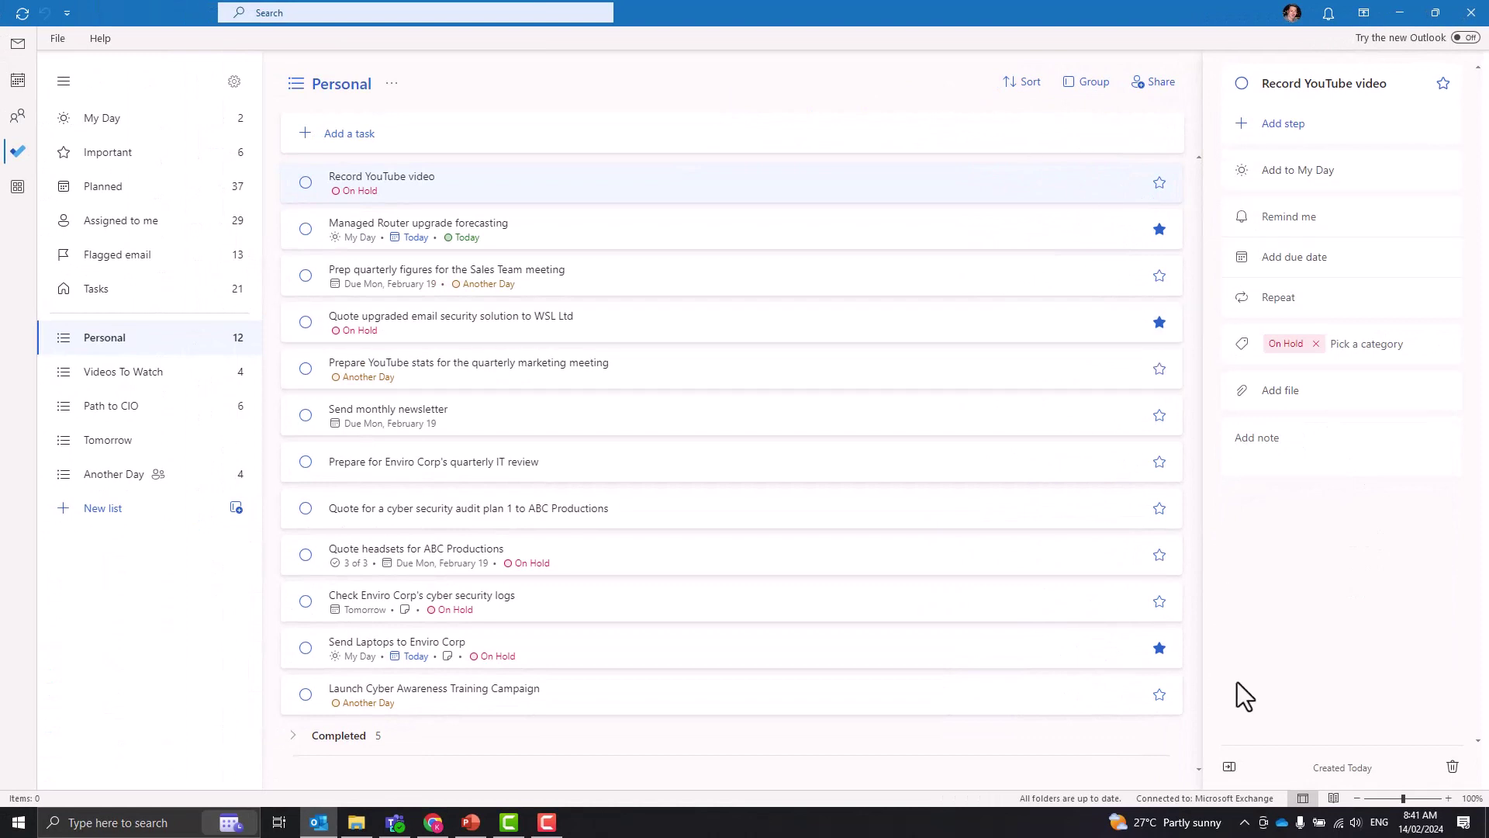
Close the task details and group the Personal list by Categories
left_click(1231, 768)
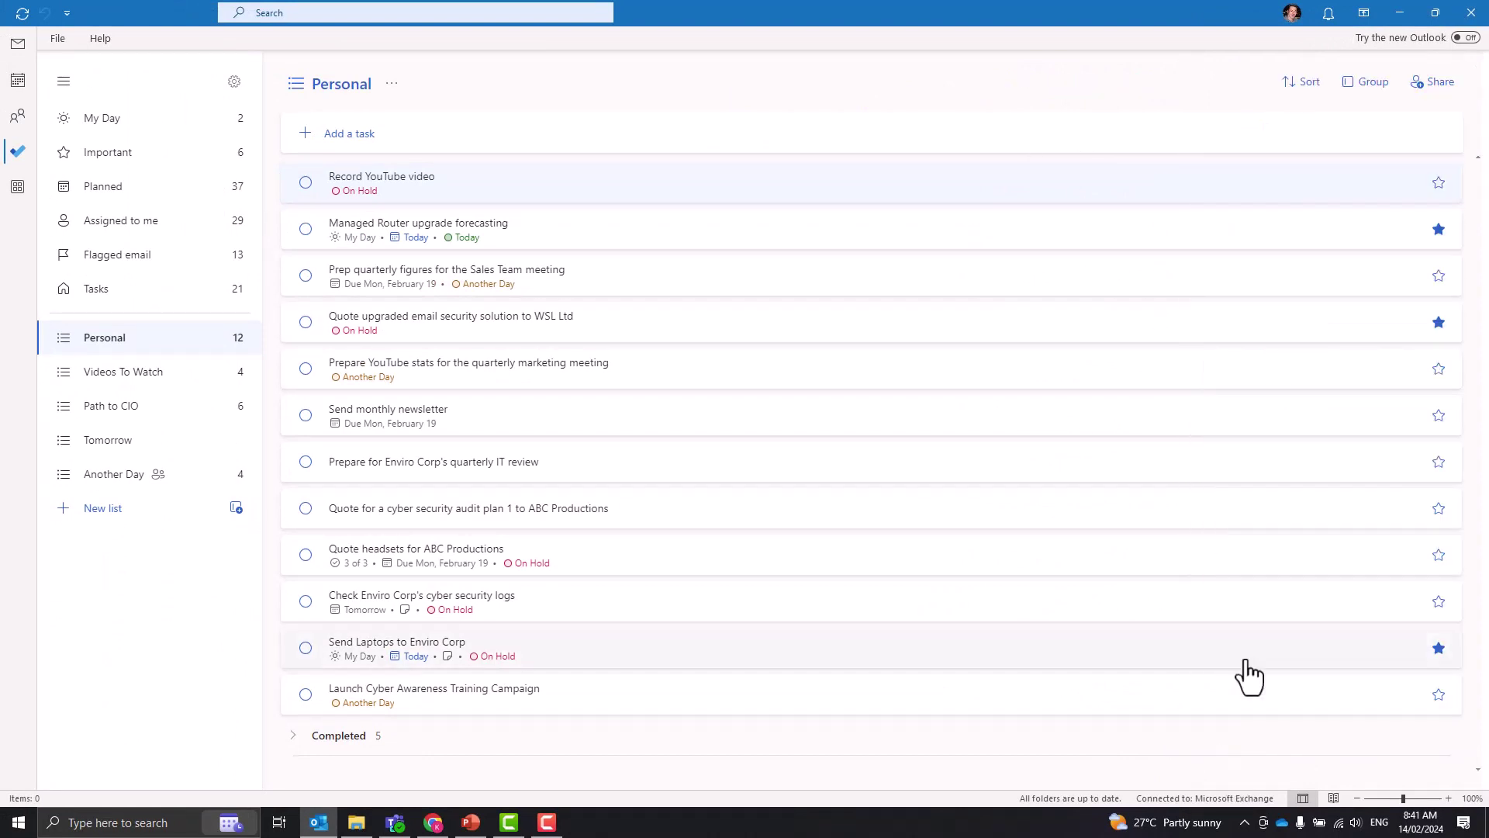
left_click(1374, 81)
left_click(1349, 150)
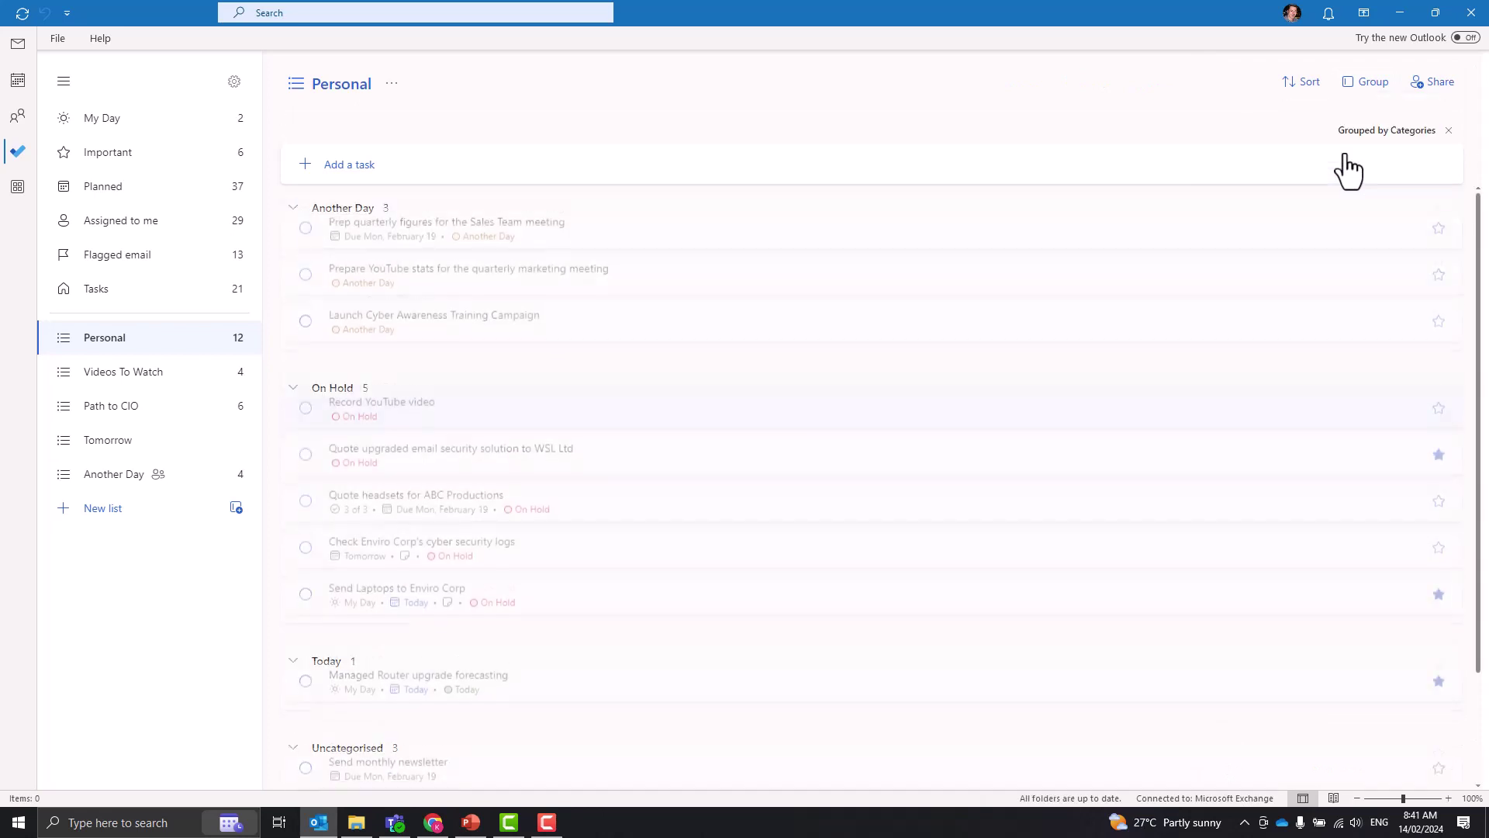